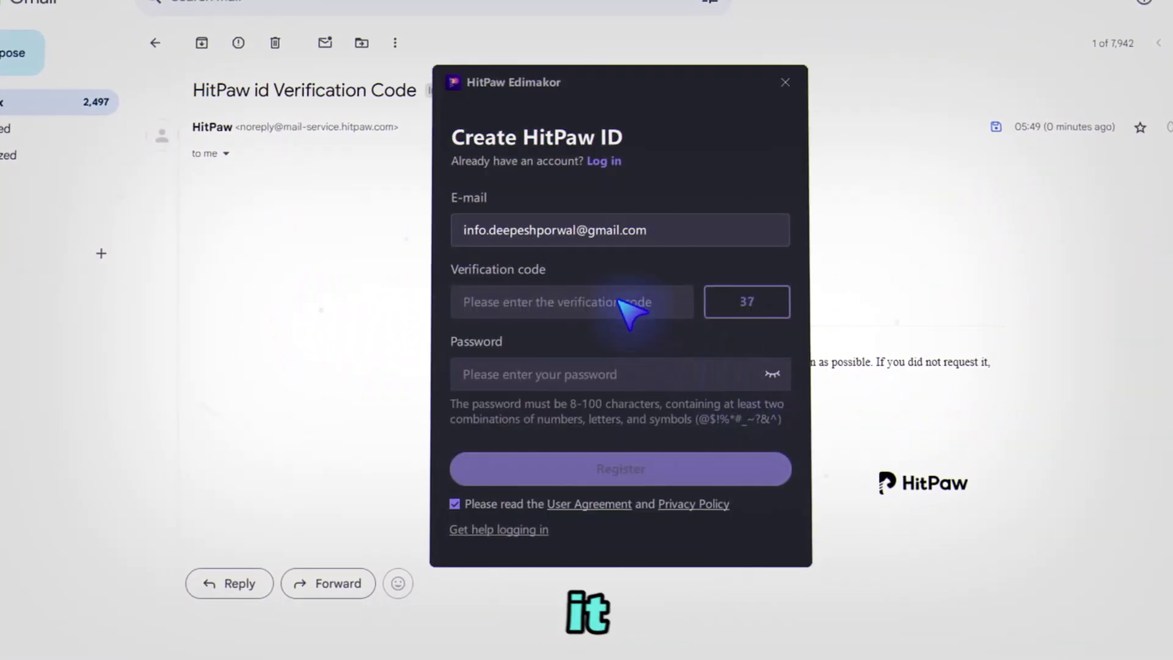
left_click(620, 300)
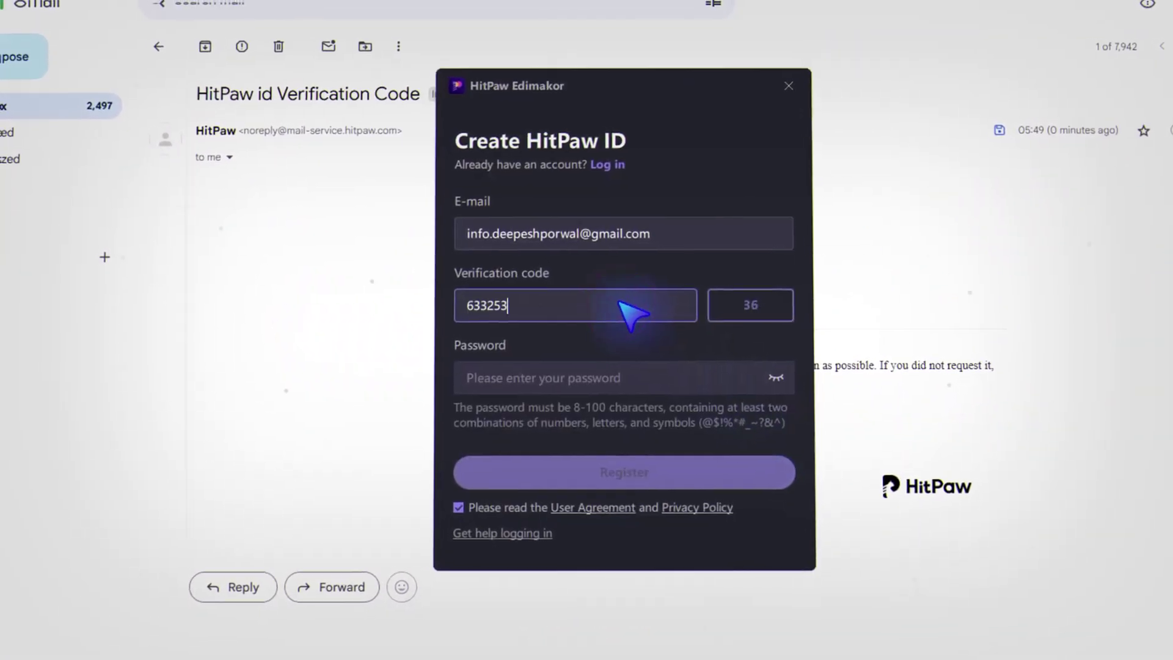
left_click(647, 367)
type("*********")
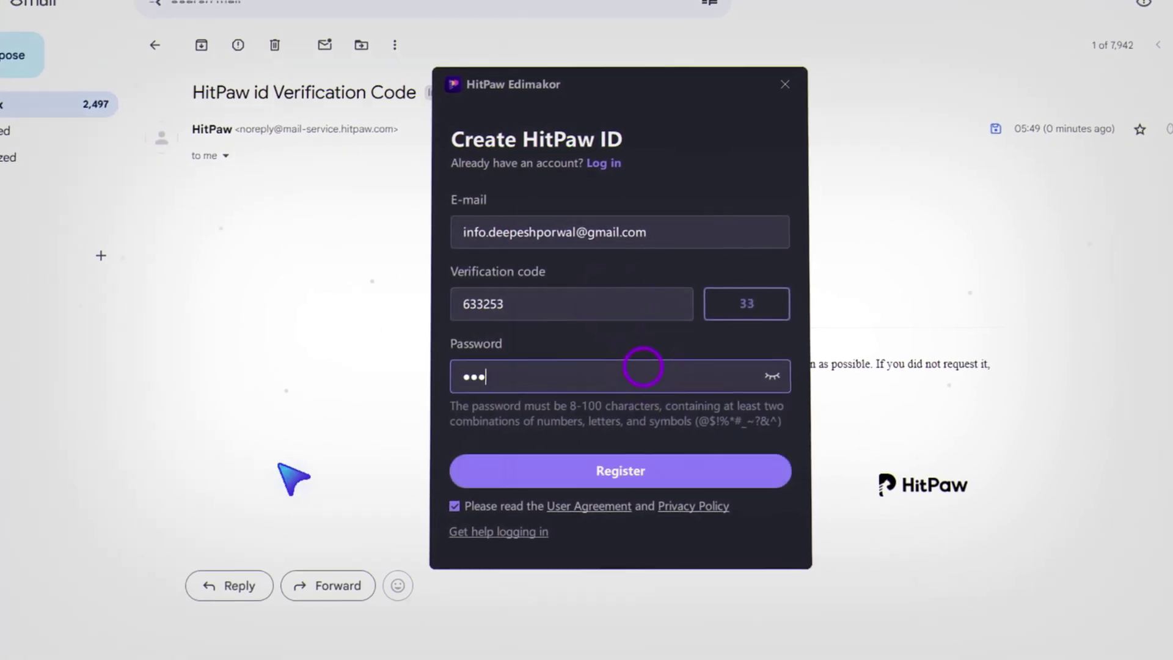
left_click(492, 474)
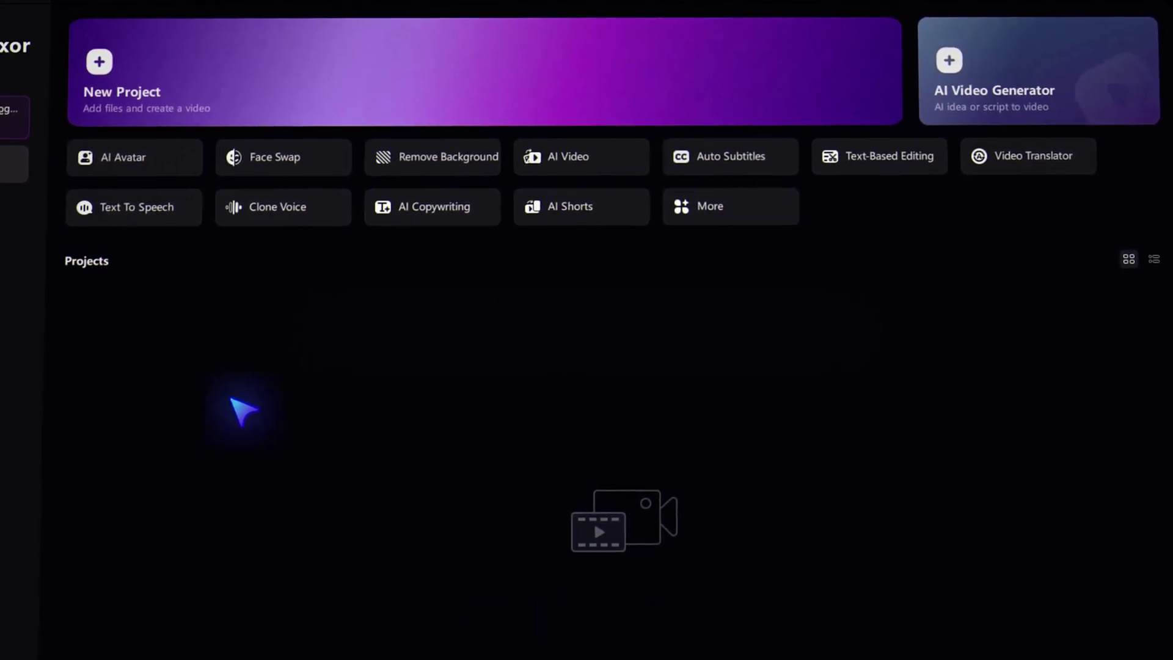
Step: Choose Face Swap on the Edimakor home screen to open it in the editor
left_click(284, 159)
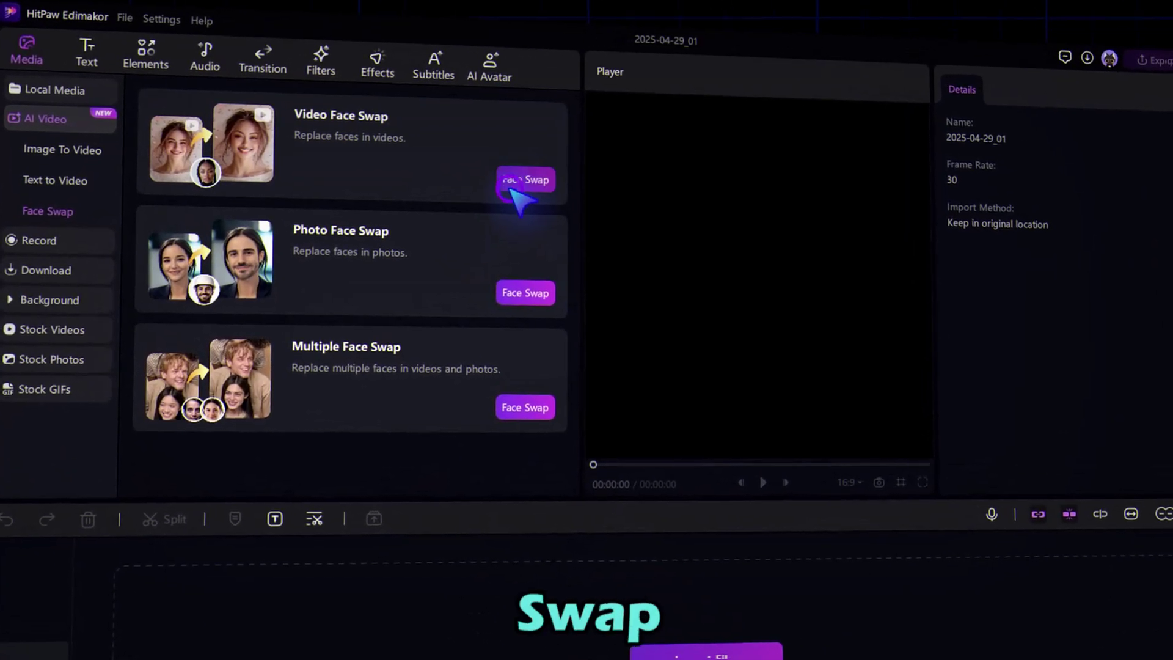
Step: Load video 1.MP4 into a video face swap
left_click(516, 183)
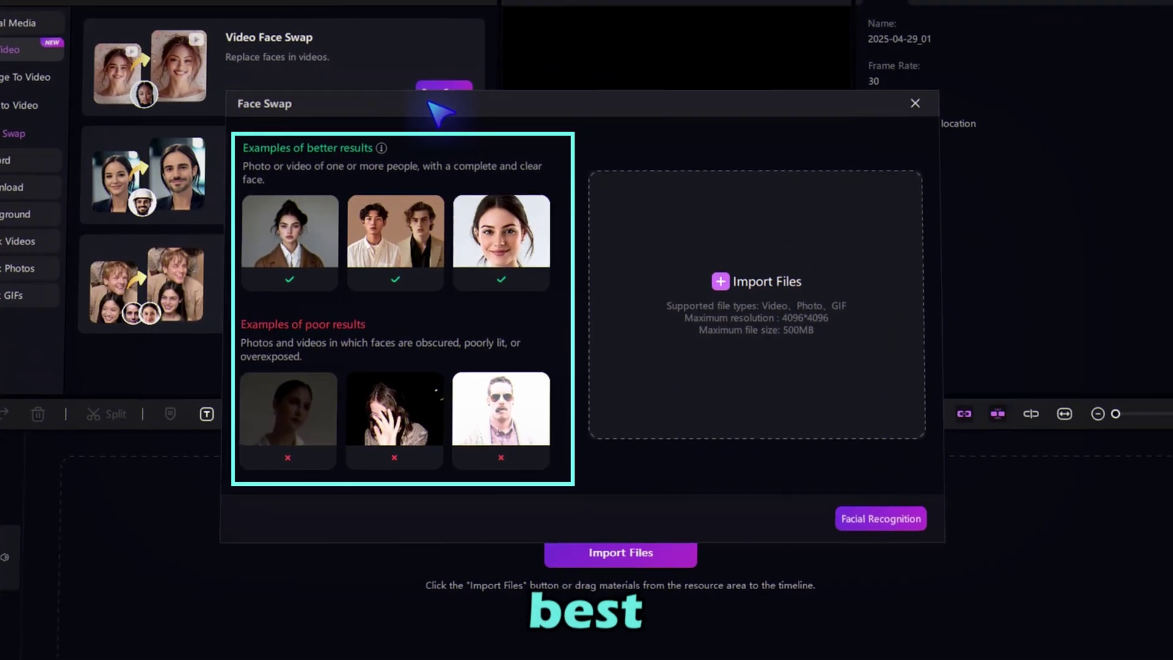
left_click(730, 290)
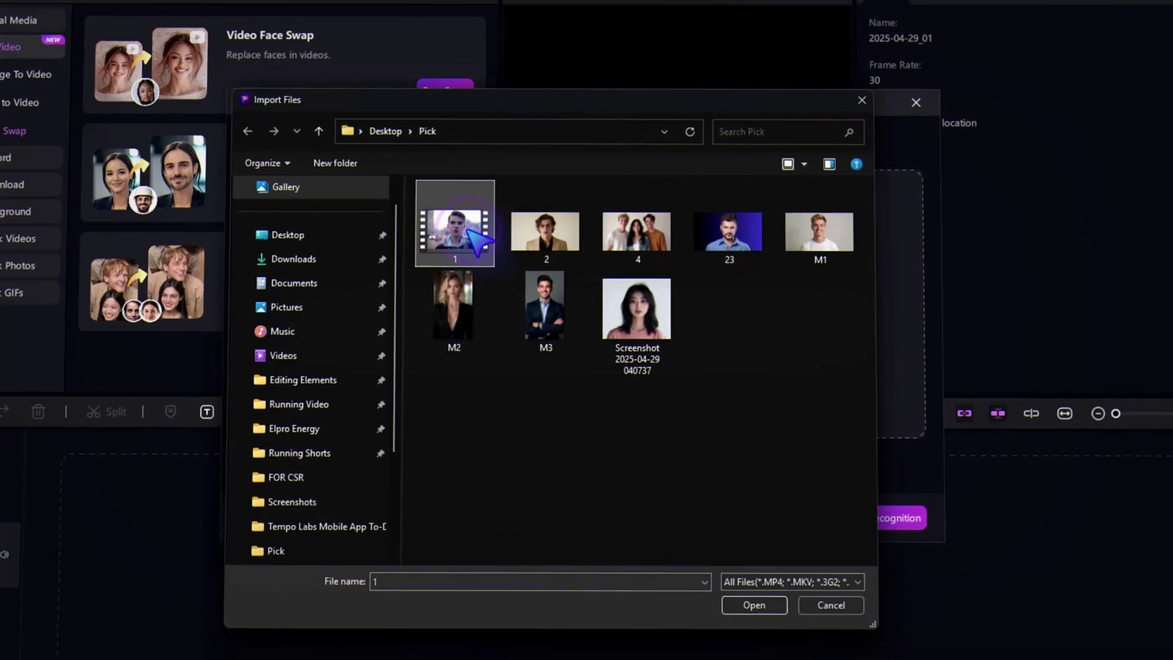
left_click(772, 602)
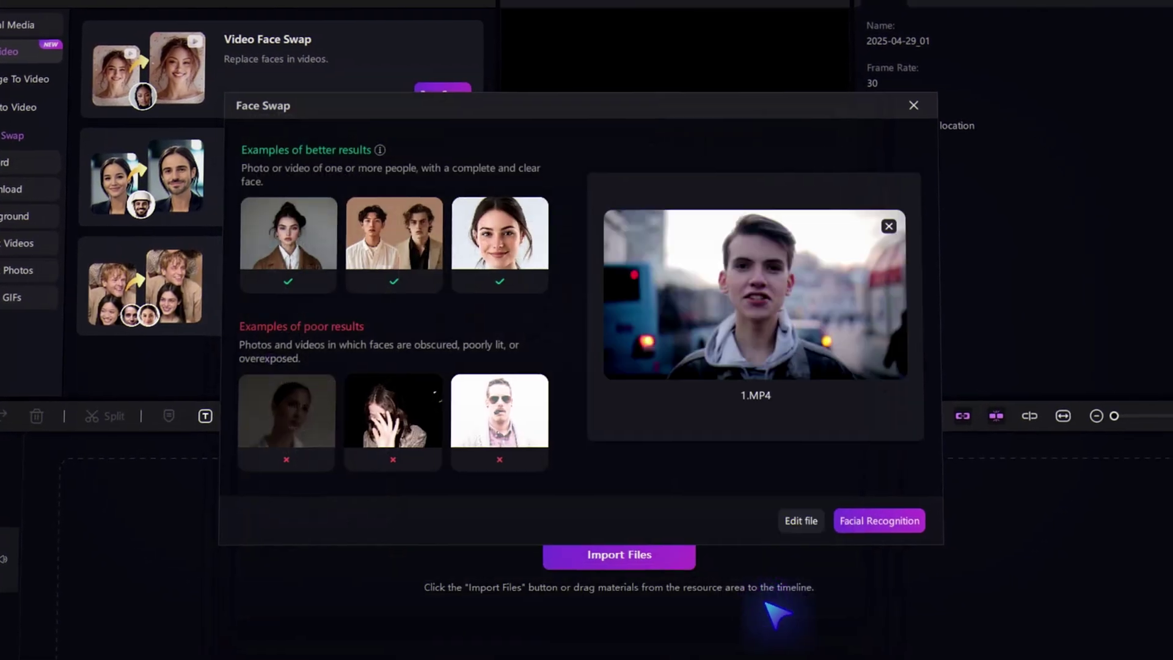
Step: Split the clip at 4.5 seconds, delete the second part, and run facial recognition
left_click(802, 519)
left_click(629, 408)
left_click_drag(628, 408, 521, 408)
left_click(546, 387)
left_click(574, 452)
left_click(617, 385)
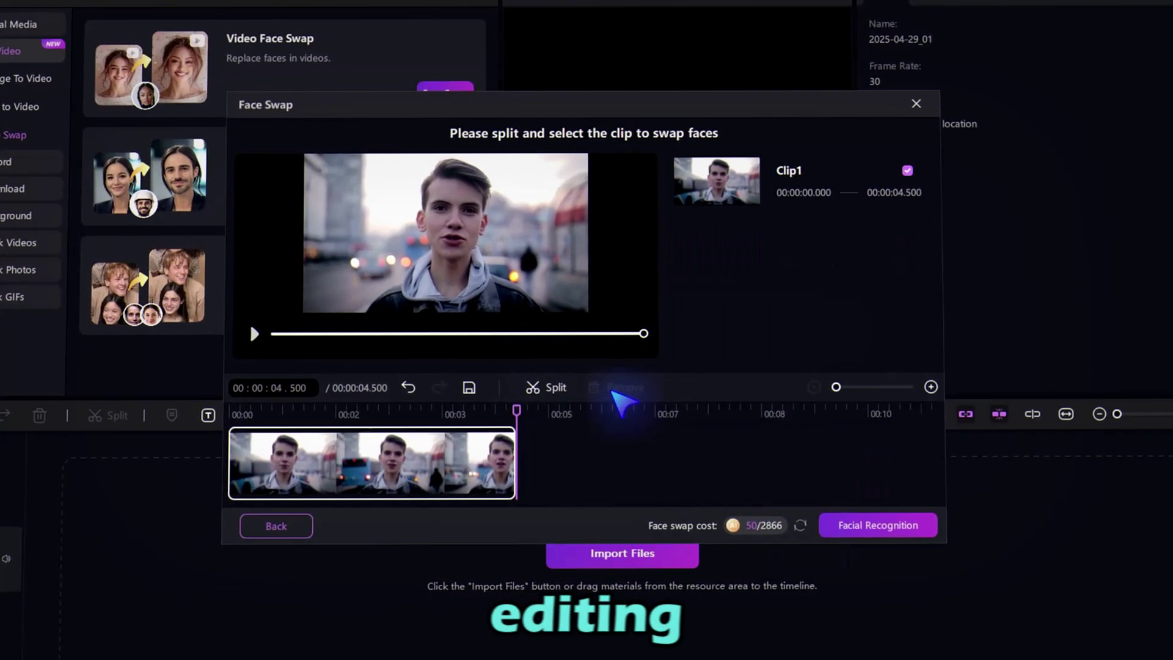
left_click(880, 532)
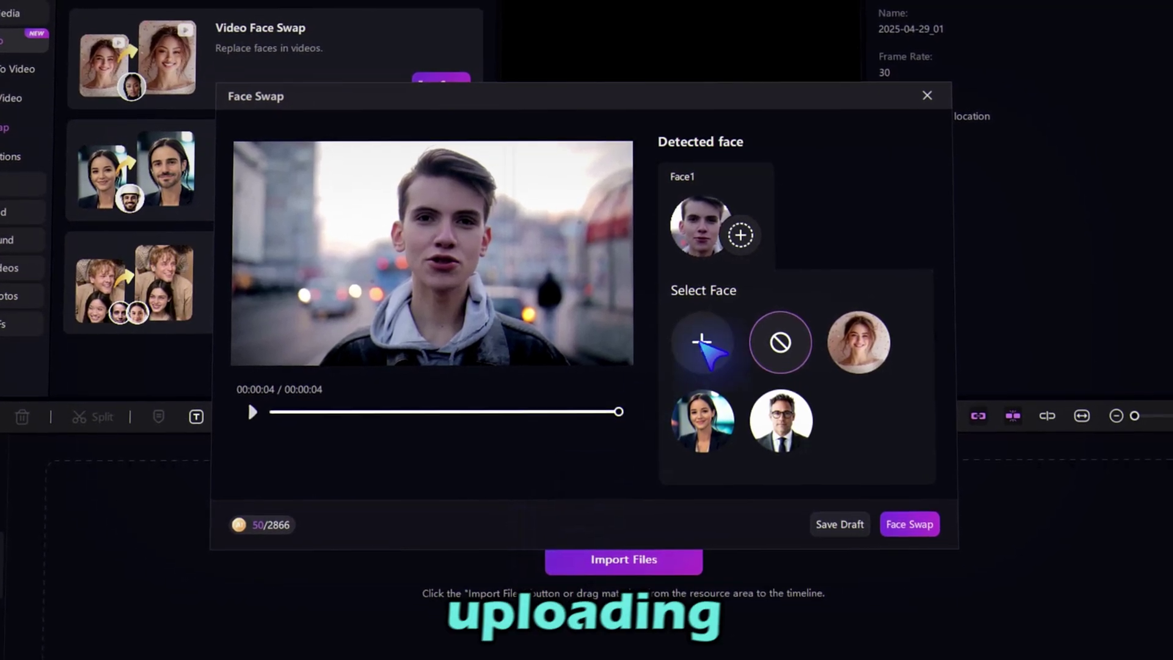
Step: Assign the man from photo 23 to Face1, generate the swap, and play the result
left_click(702, 345)
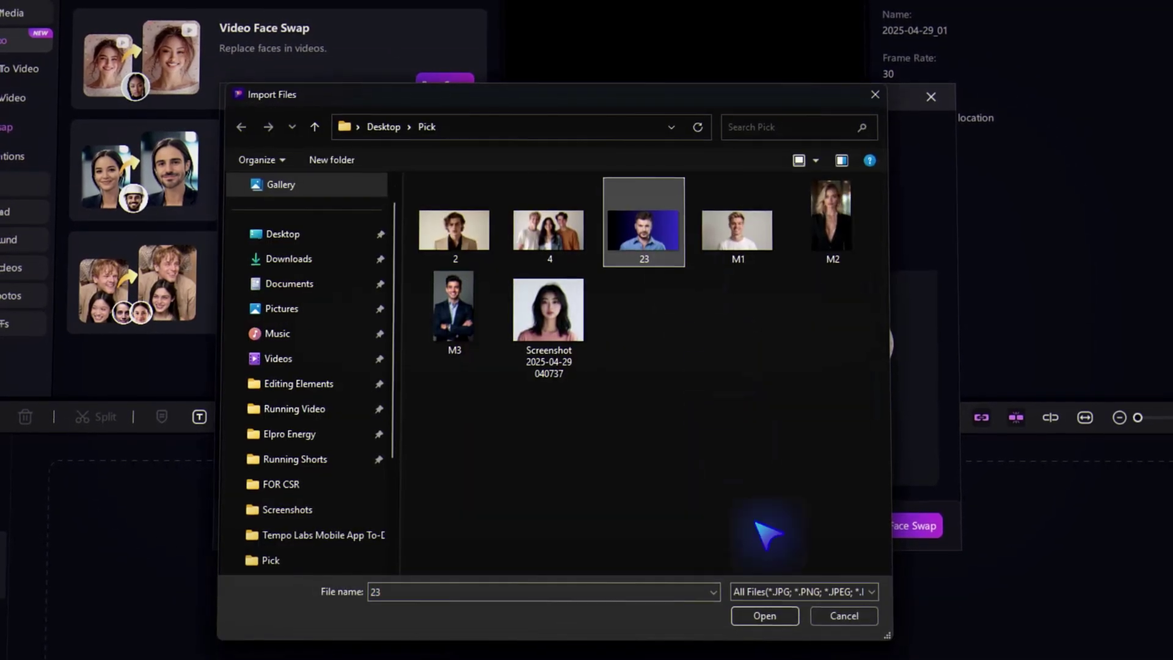
left_click(764, 615)
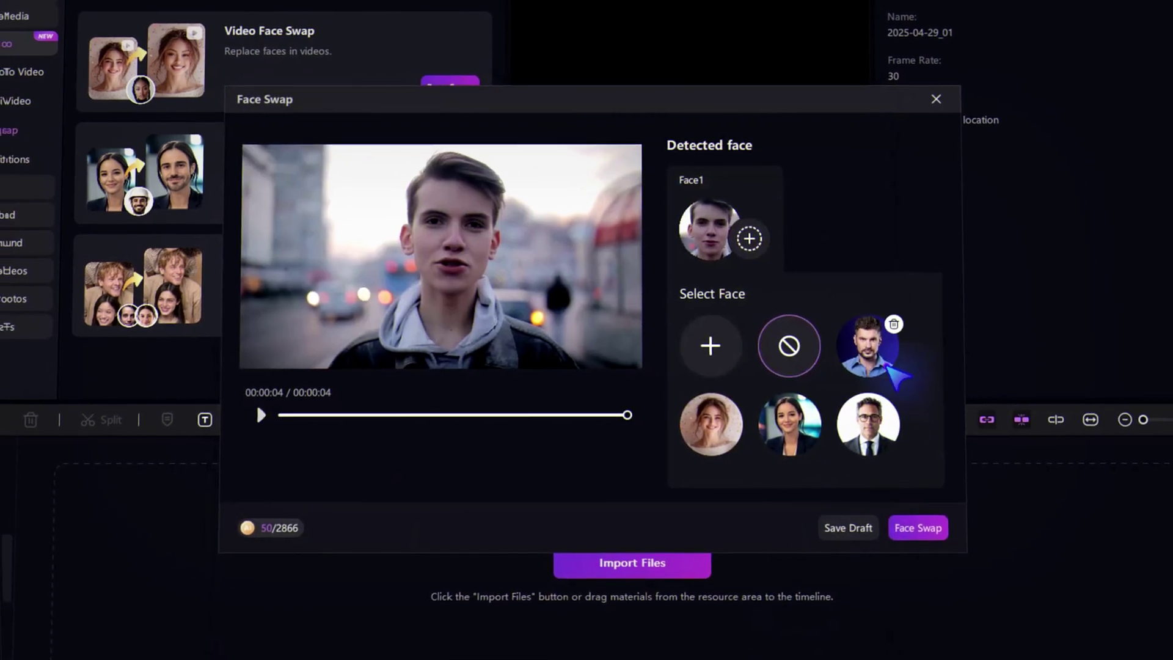
left_click(888, 366)
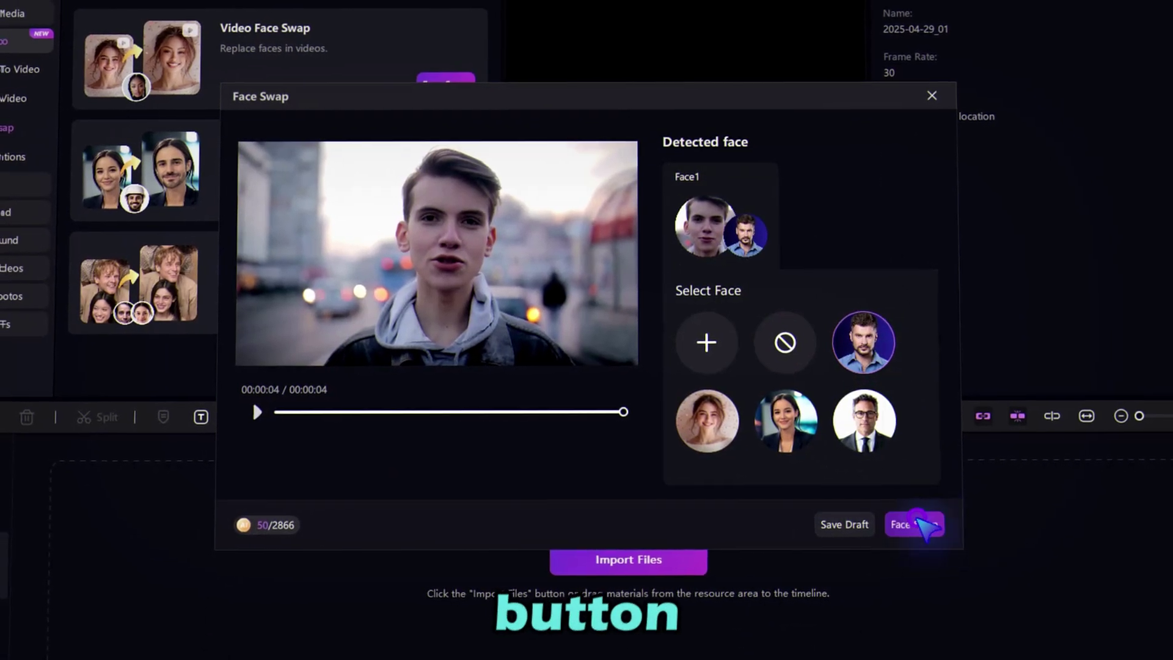
left_click(916, 516)
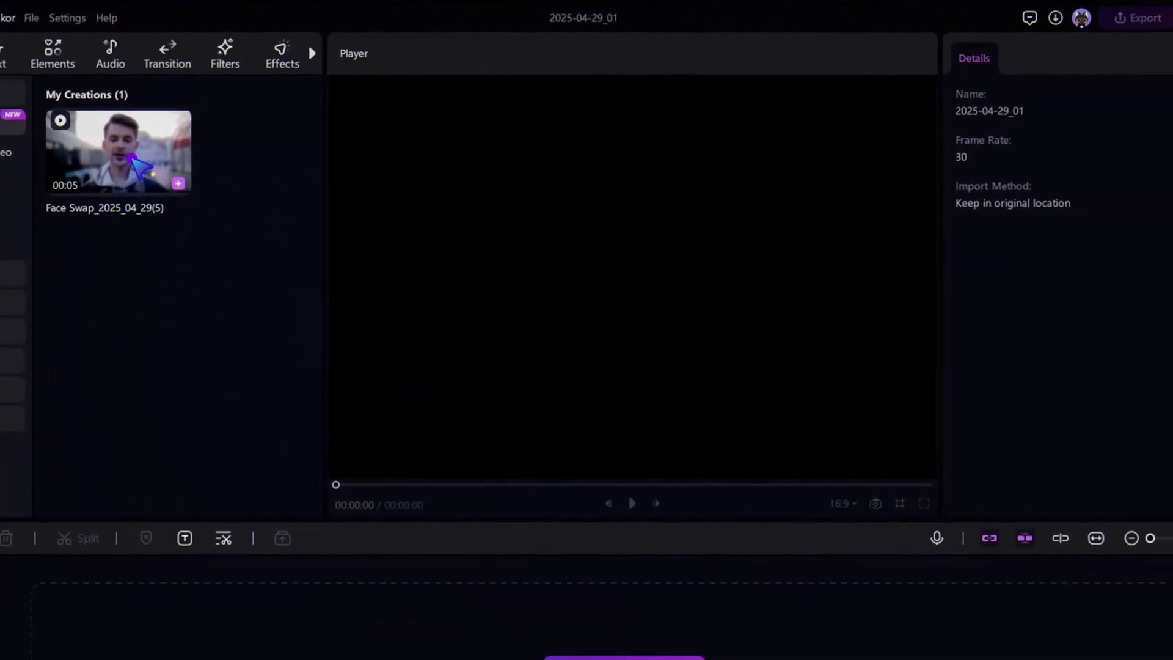
left_click(130, 156)
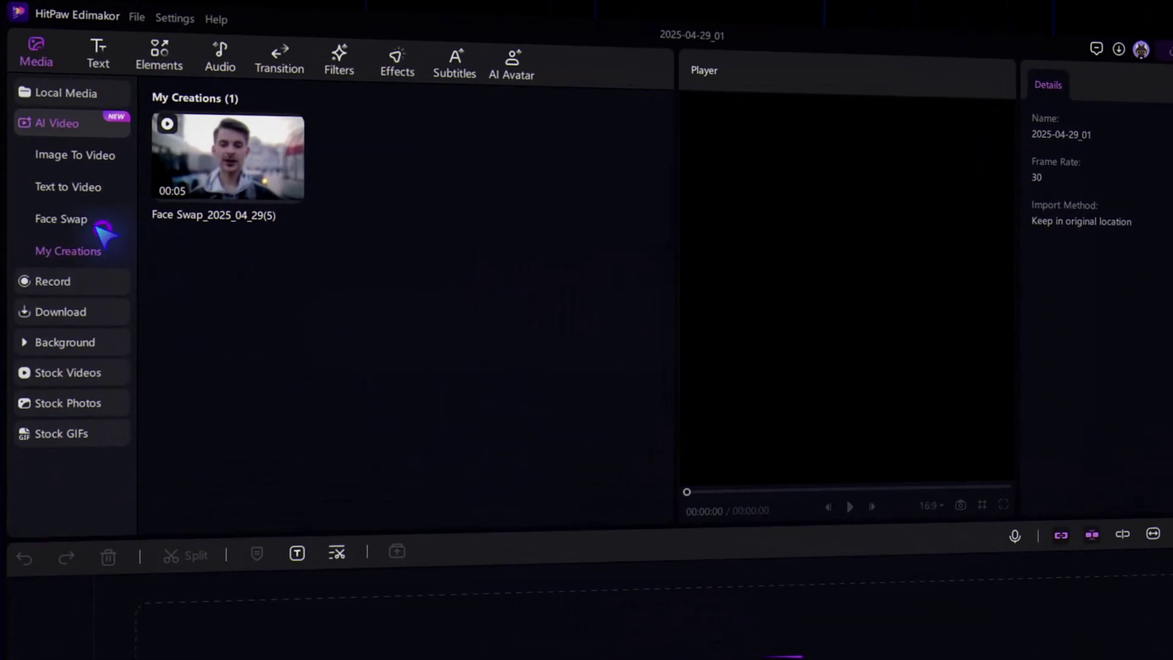
Step: Load photo 2 from the Pick folder into a photo face swap and detect its face
left_click(96, 223)
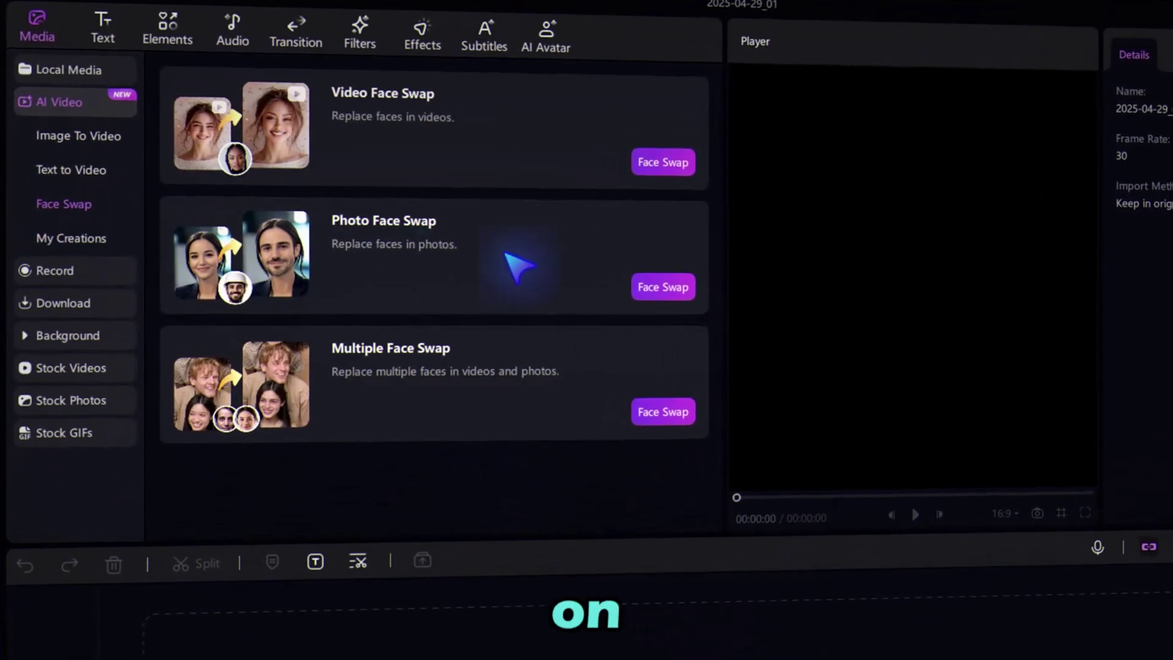
left_click(680, 284)
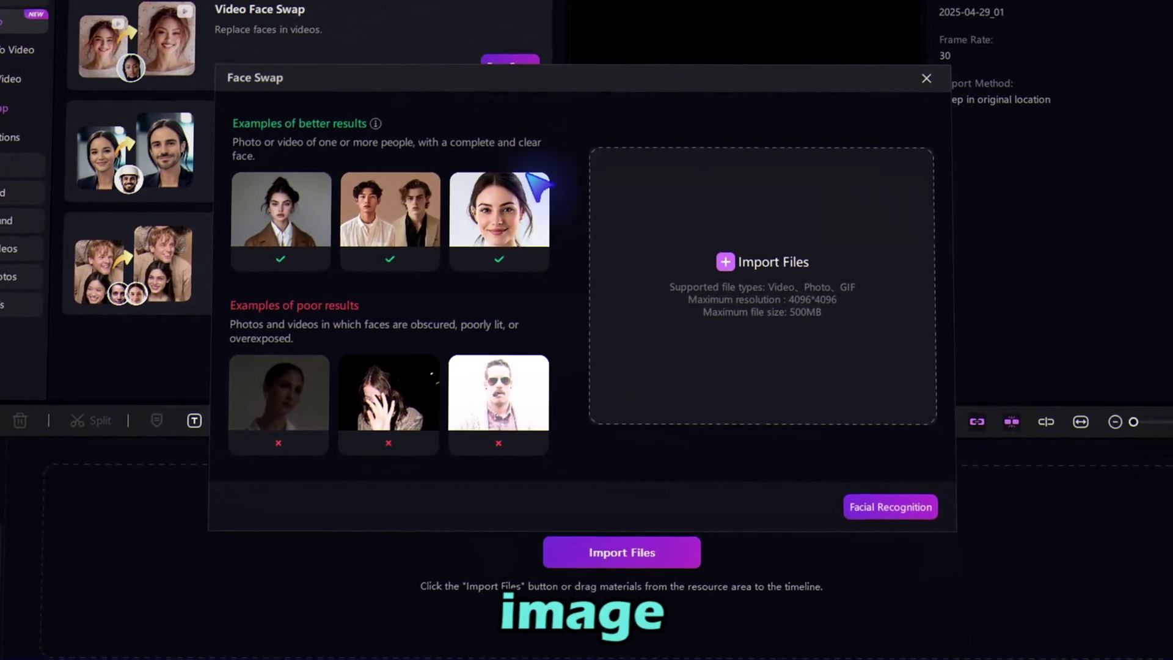
left_click(784, 264)
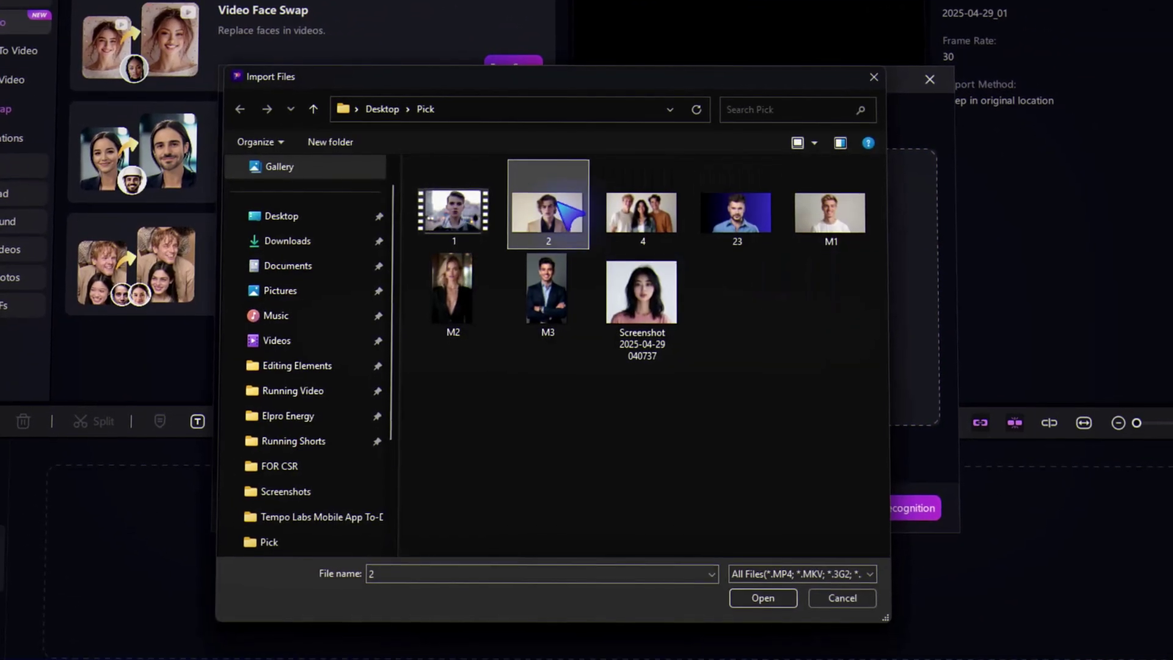
left_click(548, 208)
left_click(758, 592)
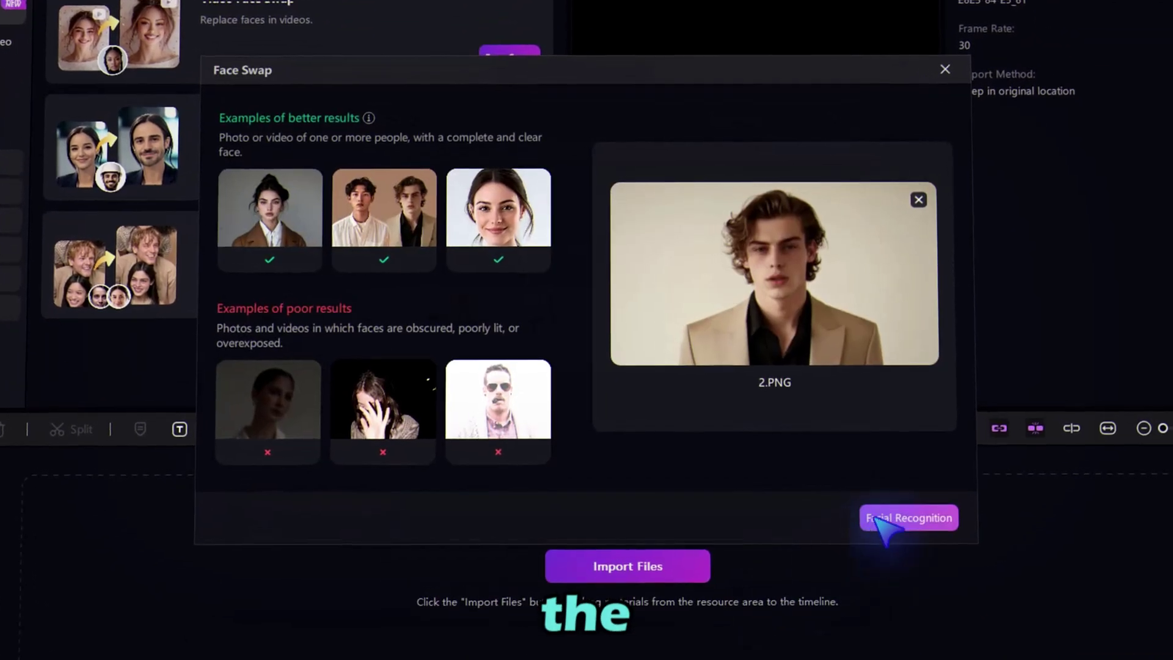
left_click(884, 516)
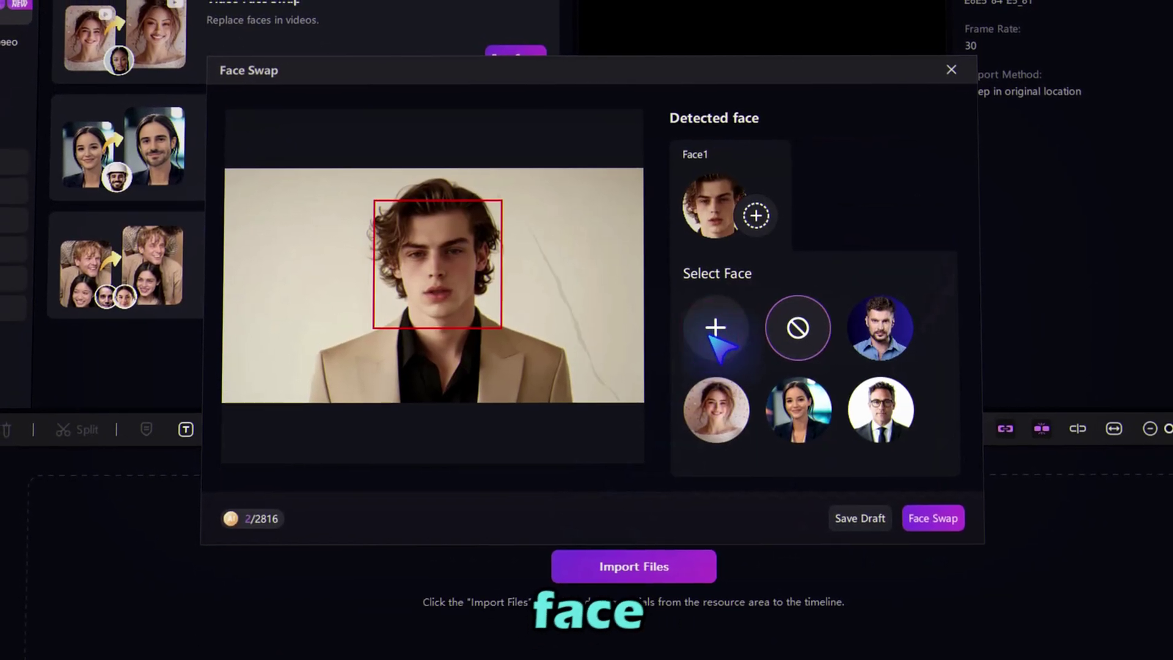
Step: Swap in the woman's face from the screenshot and play the resulting photo
left_click(705, 327)
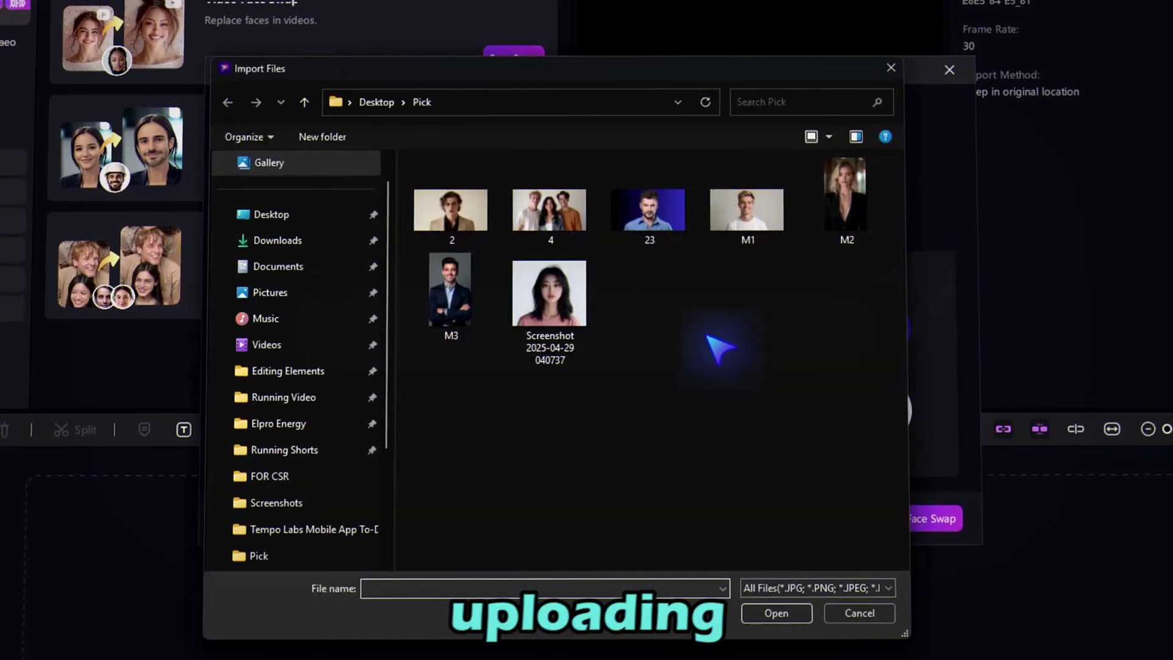
left_click(574, 294)
left_click(797, 607)
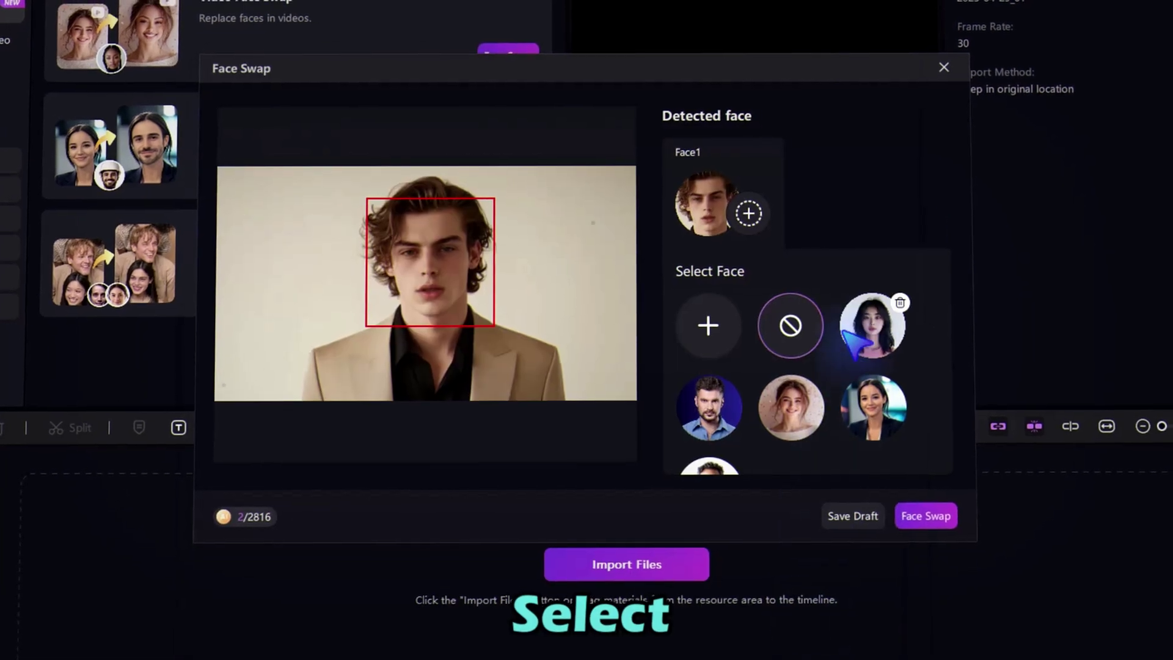
left_click(944, 517)
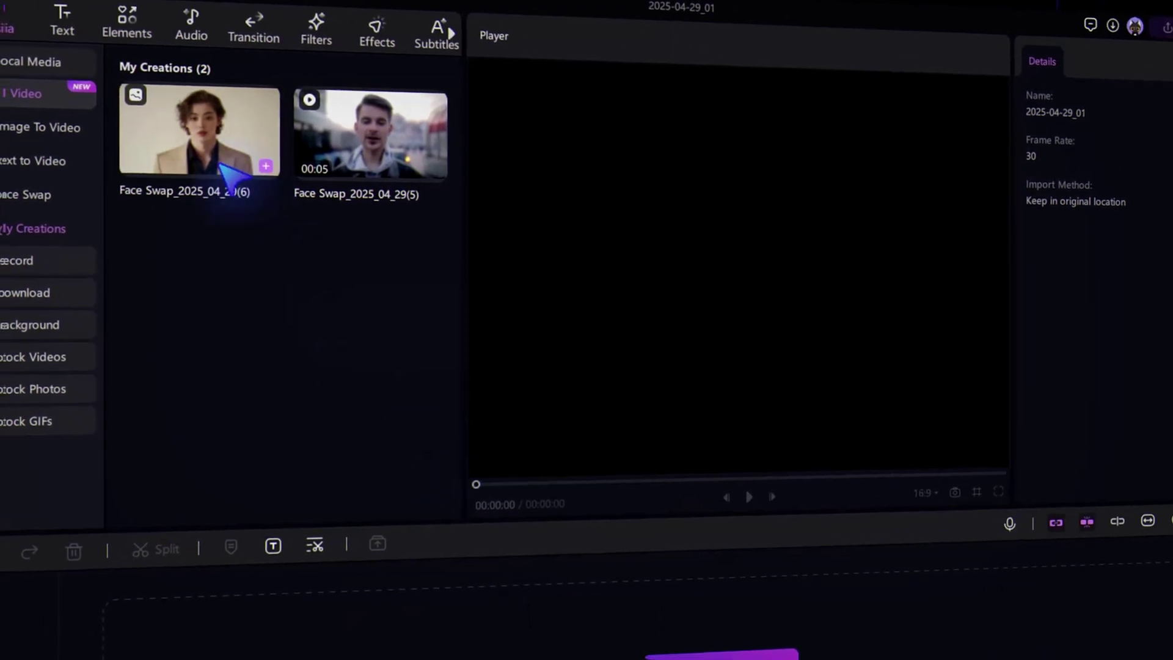
left_click(229, 174)
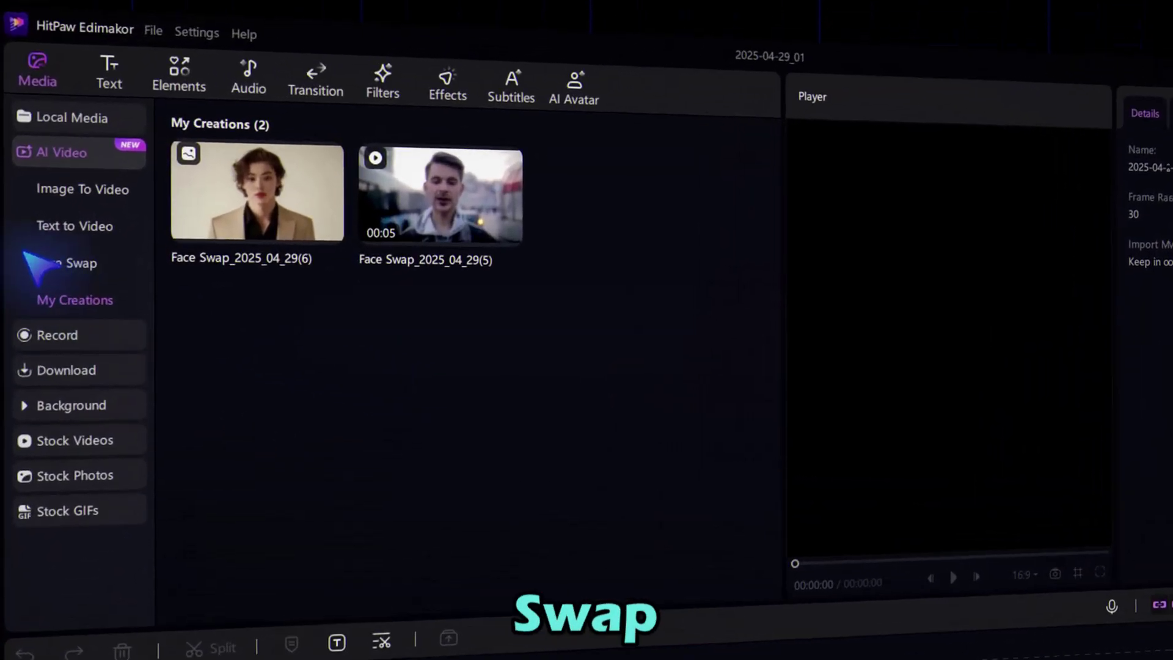
Step: Load group photo 4.JPG into Multiple Face Swap and detect its three faces
left_click(107, 181)
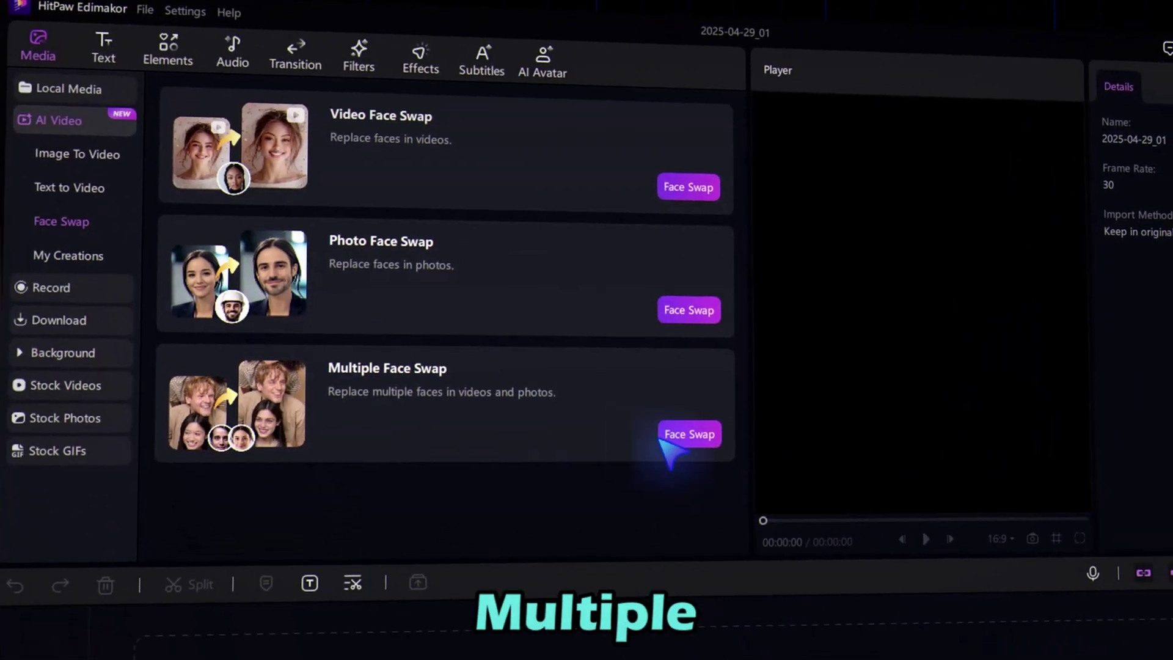
left_click(723, 468)
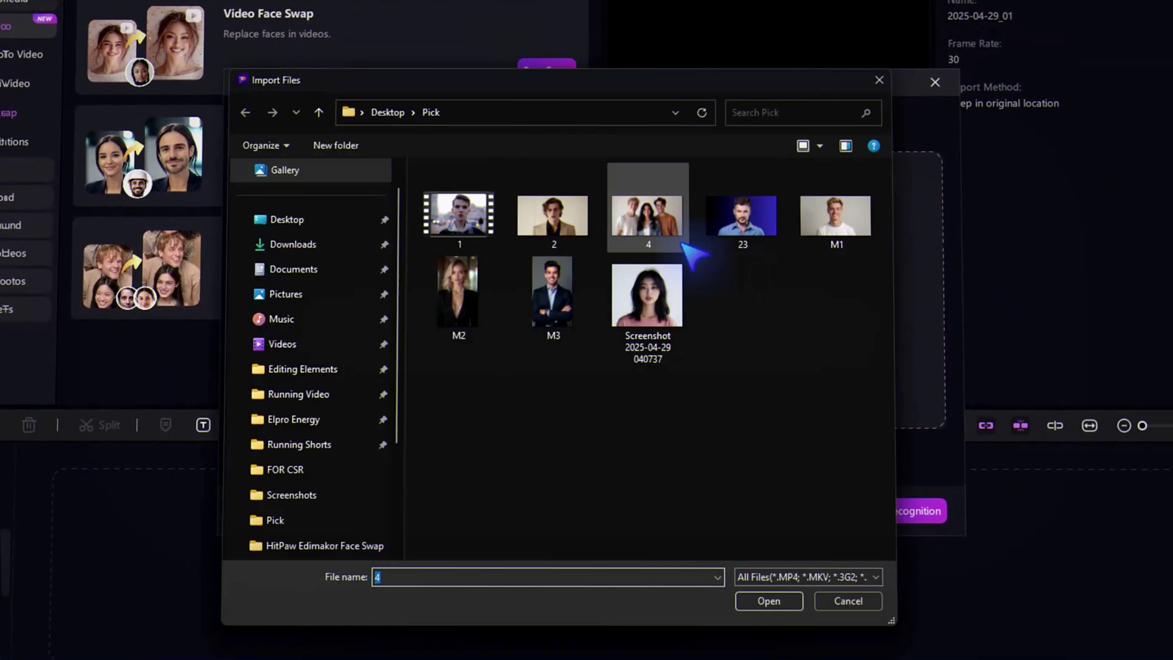
left_click(647, 223)
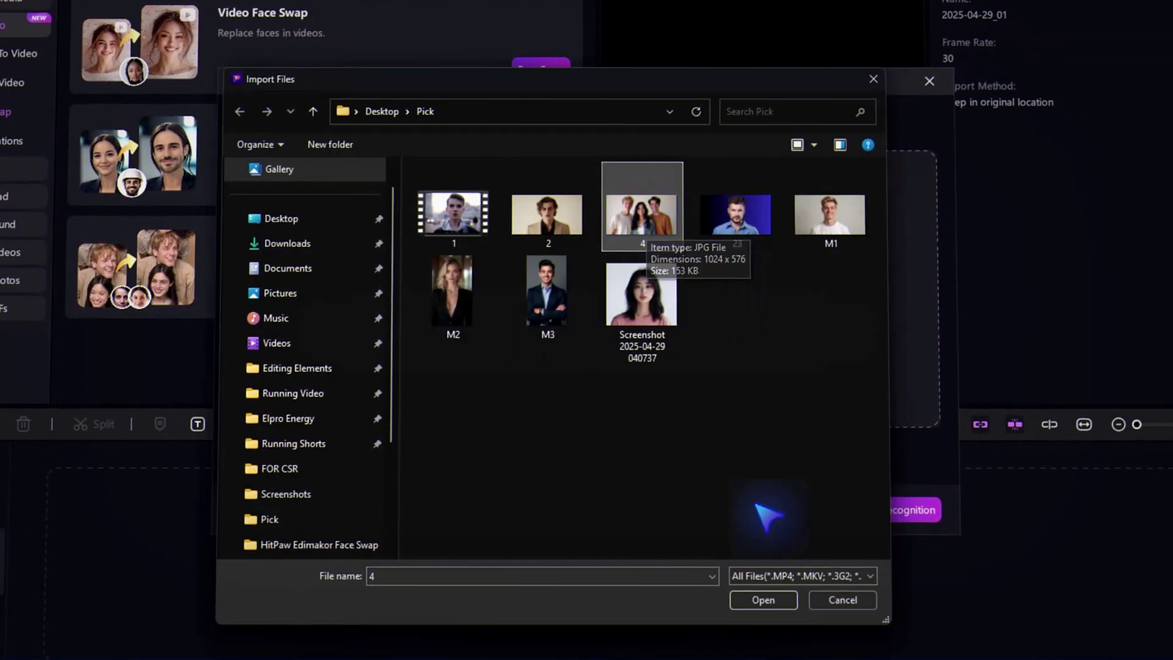
left_click(778, 596)
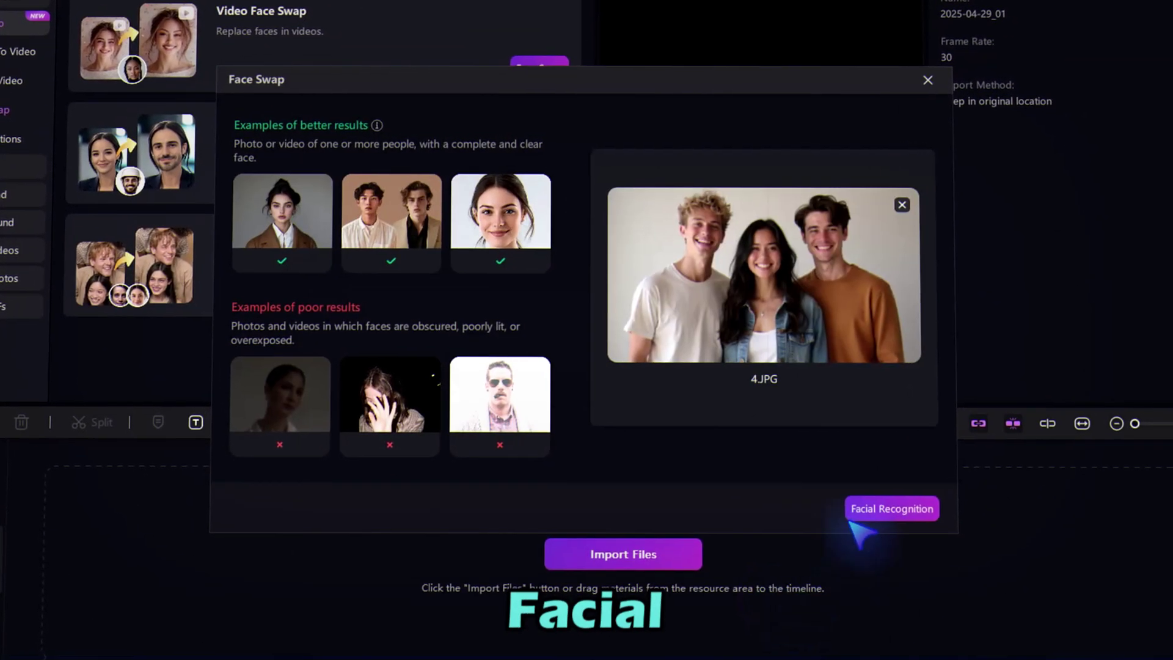
left_click(861, 510)
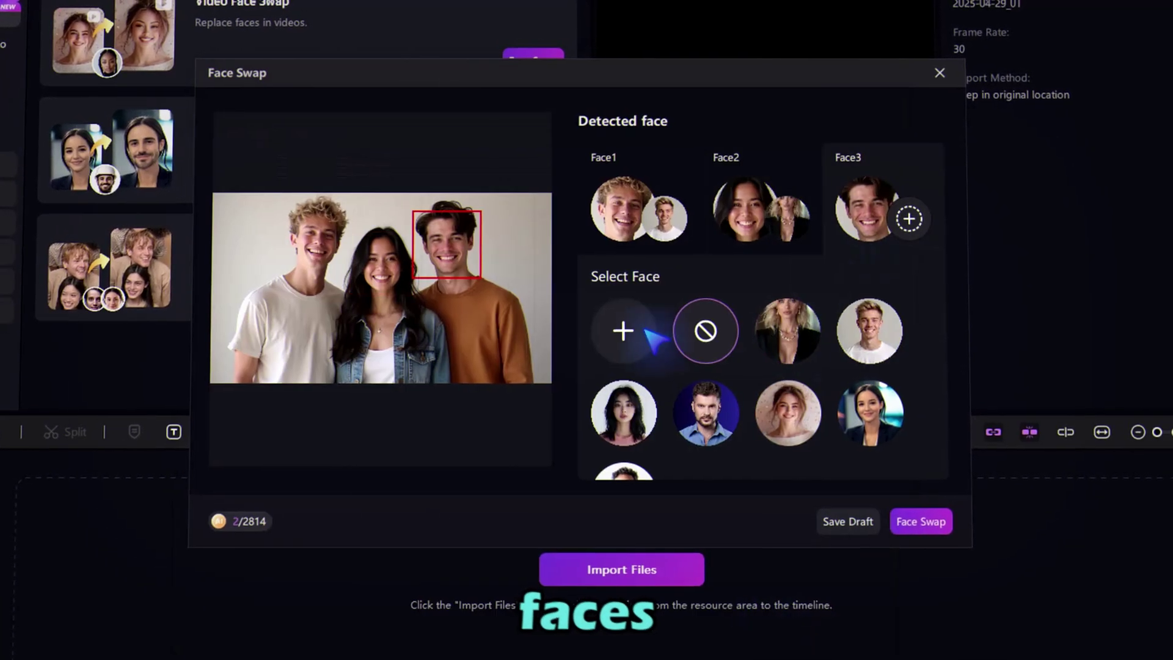
Step: Assign the suited man's face to Face3, run the swap, and play the result
left_click(635, 333)
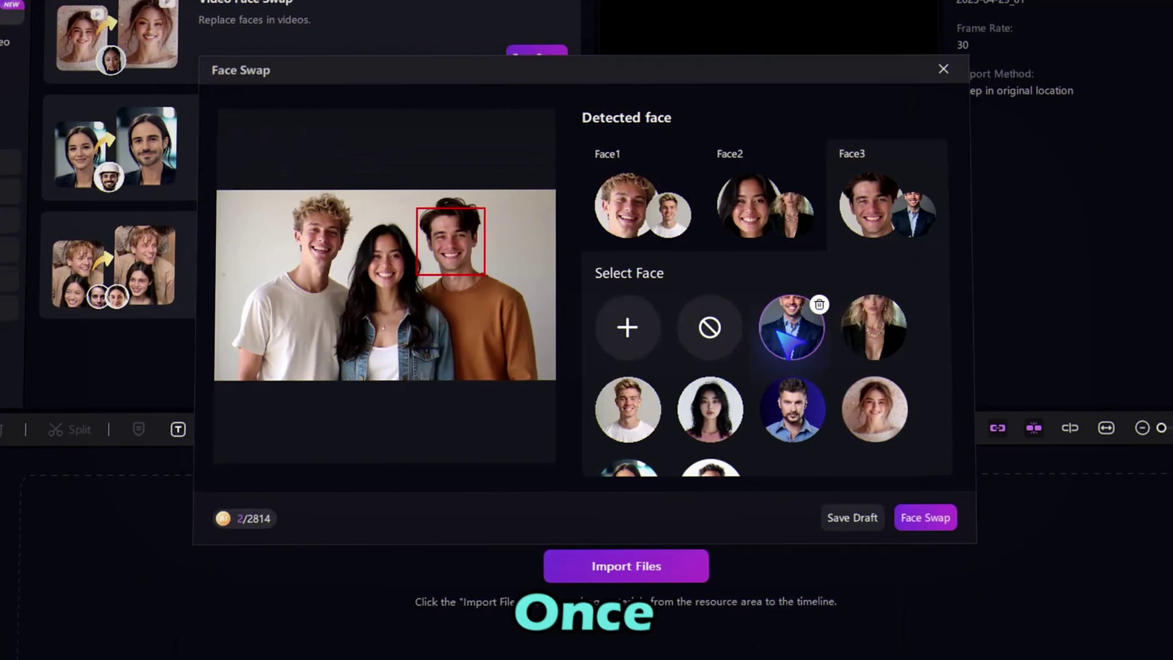
left_click(909, 521)
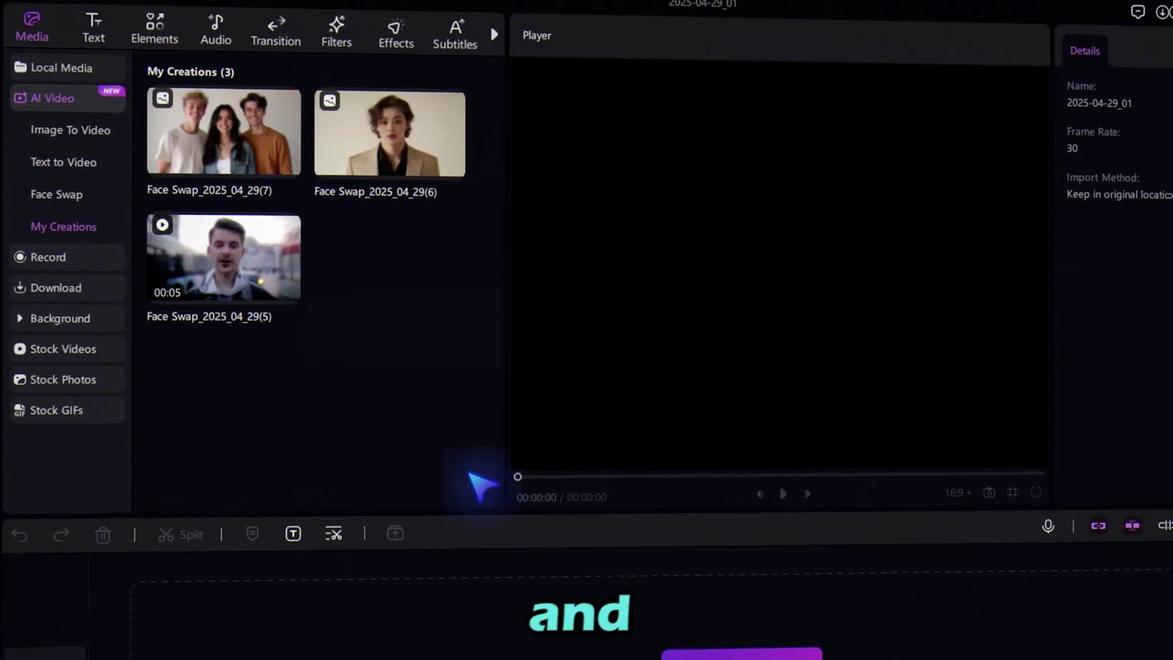
mouse_move(227, 134)
left_click(292, 155)
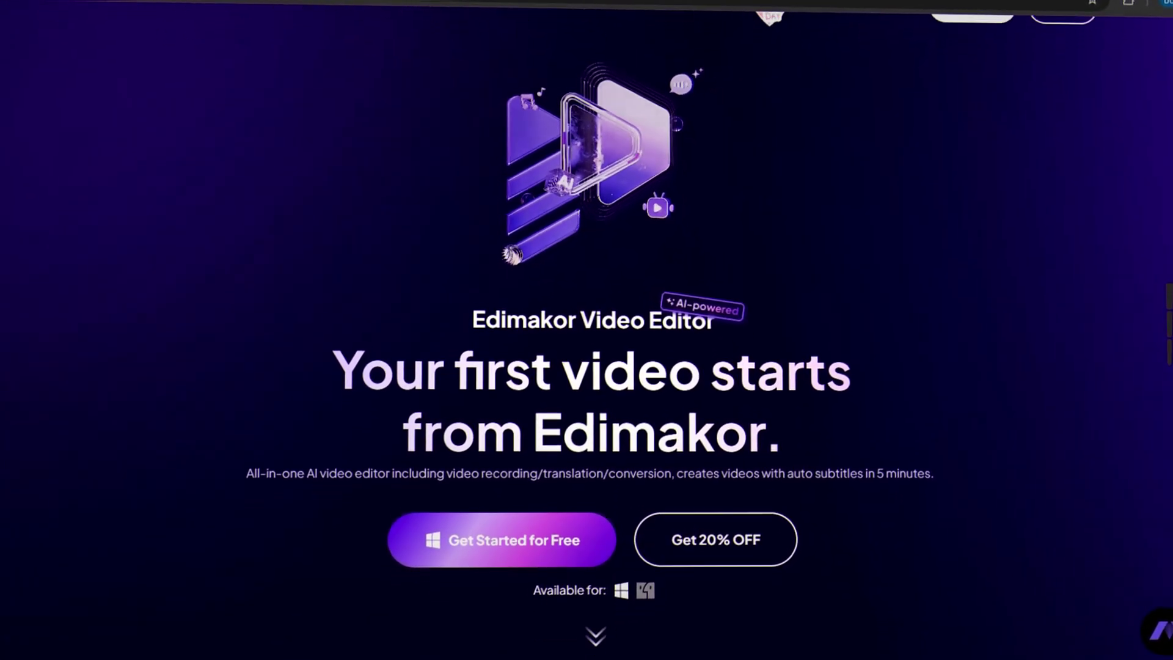
scroll(586, 330, "down", 2)
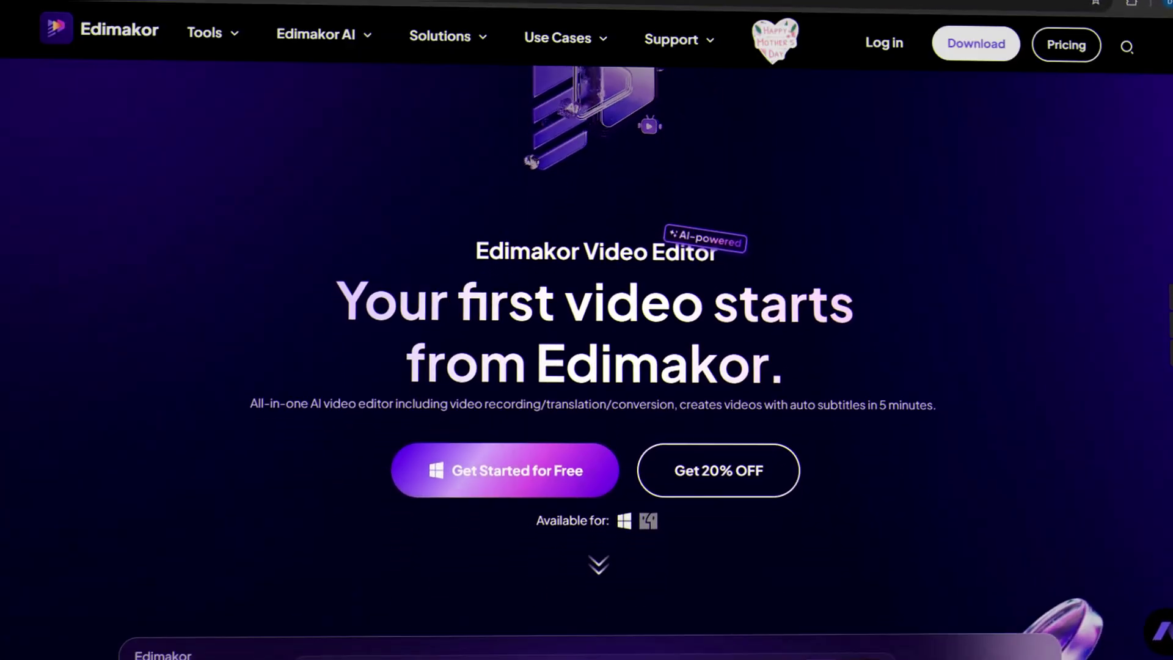
scroll(586, 329, "down", 3)
scroll(587, 330, "down", 3)
scroll(587, 330, "down", 3)
scroll(587, 330, "down", 3)
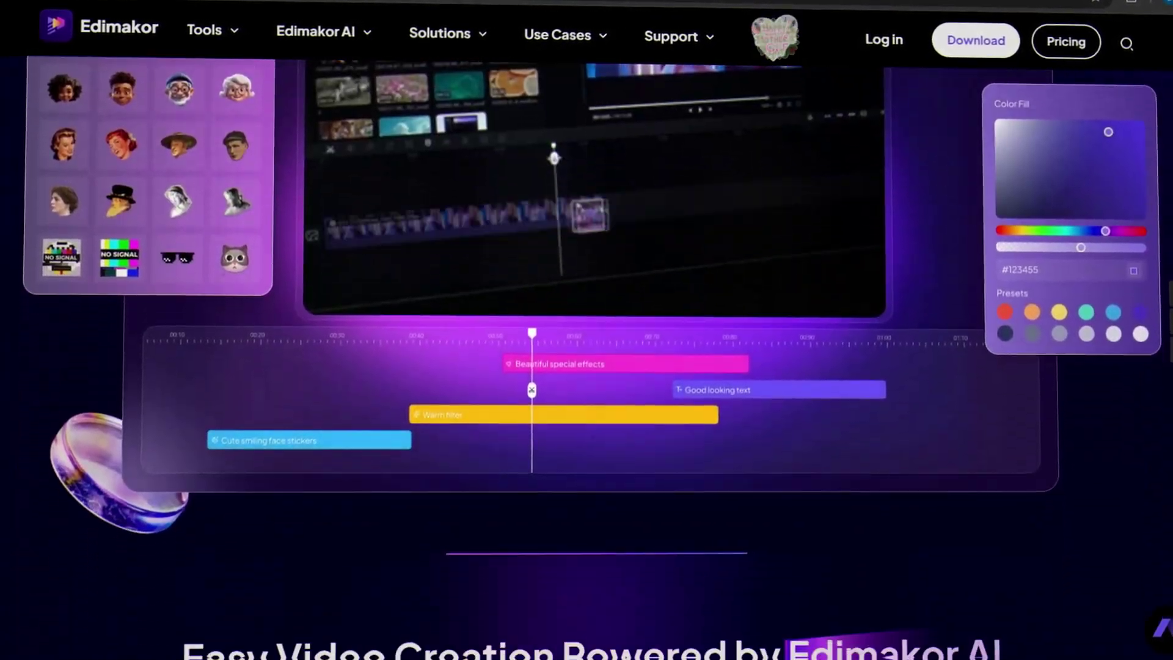
scroll(586, 329, "down", 3)
scroll(586, 330, "down", 3)
scroll(587, 330, "down", 3)
scroll(586, 330, "down", 3)
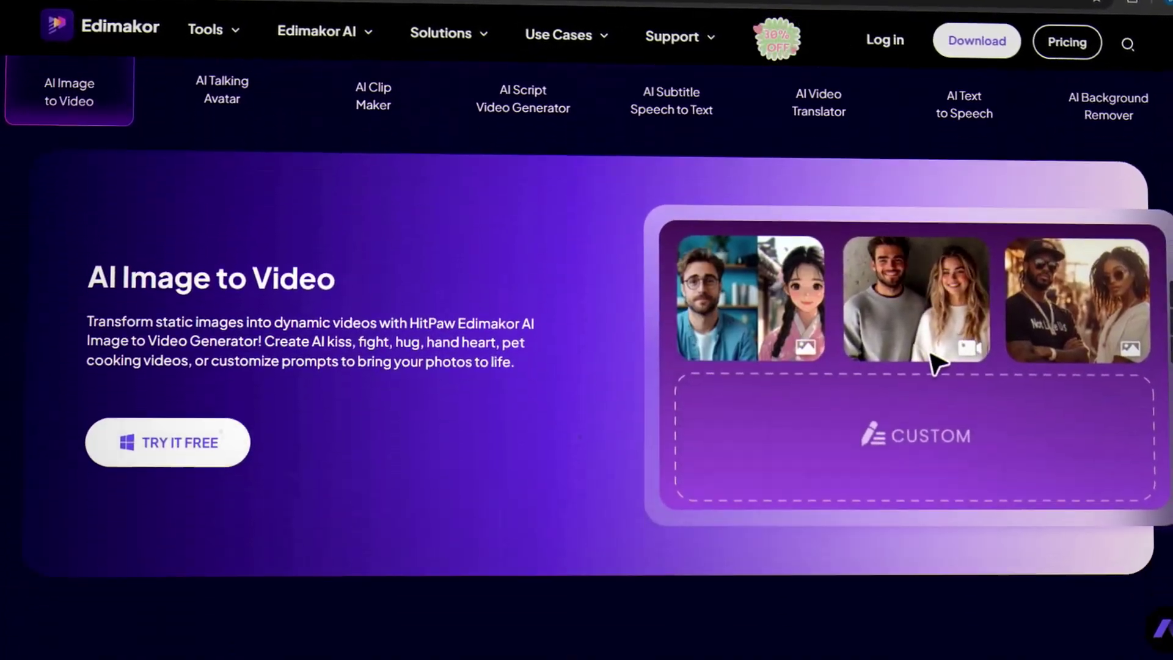
scroll(587, 330, "down", 3)
scroll(586, 330, "down", 3)
scroll(587, 329, "down", 3)
scroll(586, 330, "down", 3)
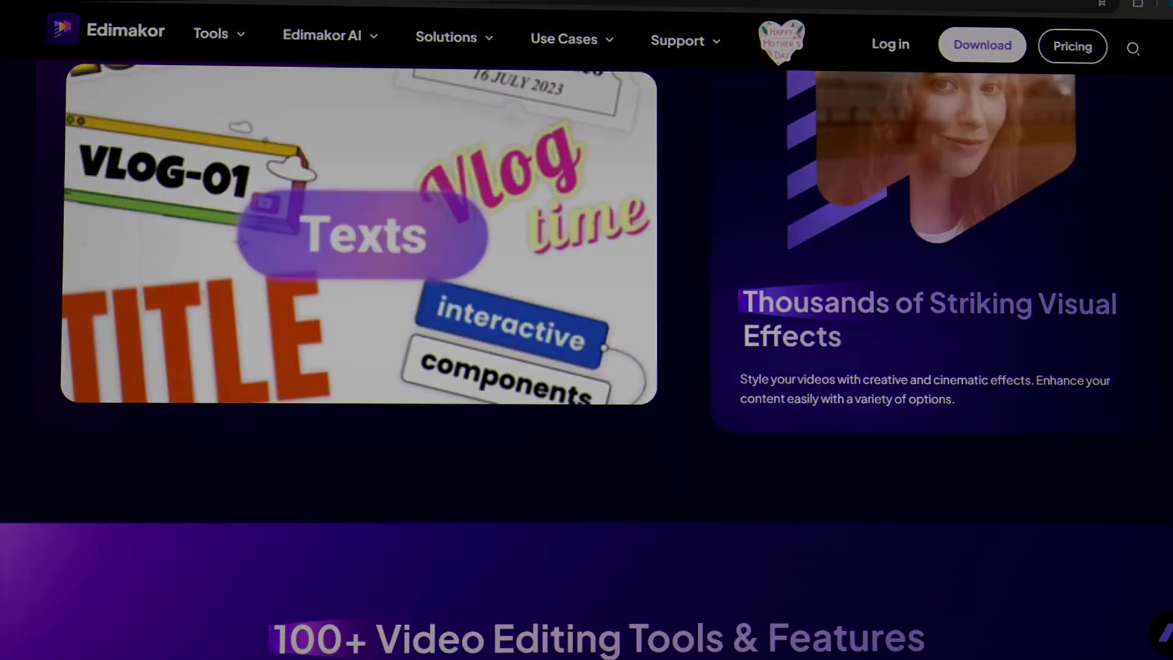
scroll(587, 330, "down", 3)
scroll(586, 329, "down", 3)
scroll(587, 330, "down", 3)
scroll(586, 330, "down", 3)
scroll(586, 330, "down", 3)
scroll(587, 330, "down", 3)
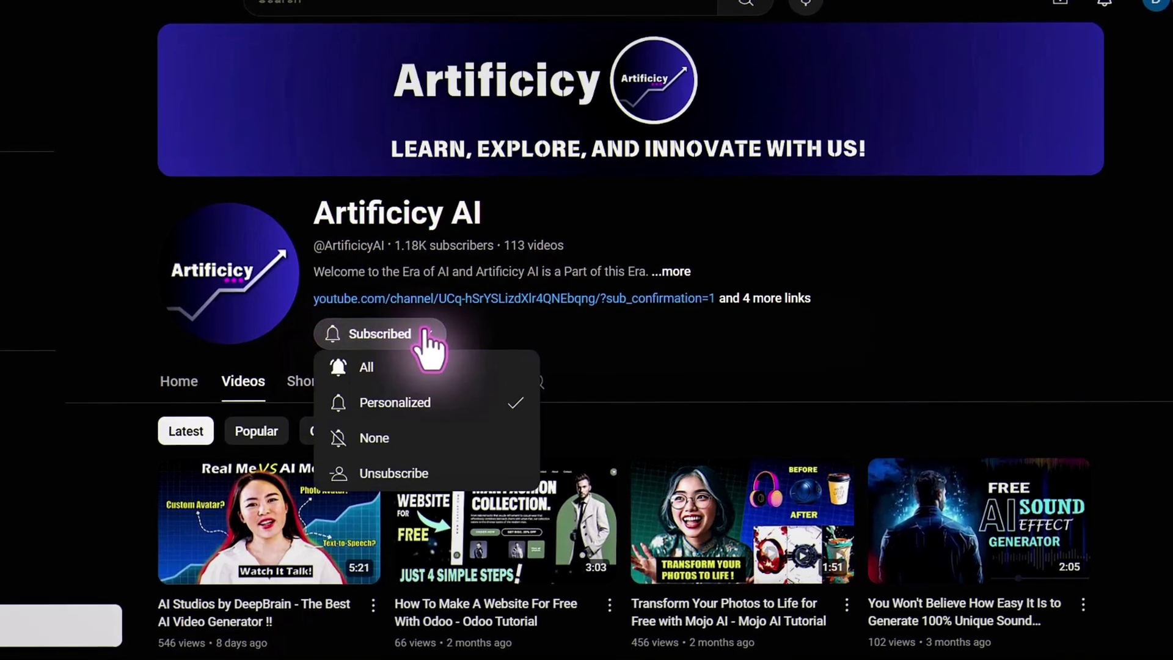
Step: Choose All notifications from the Artificicy AI channel's Subscribed dropdown
left_click(403, 370)
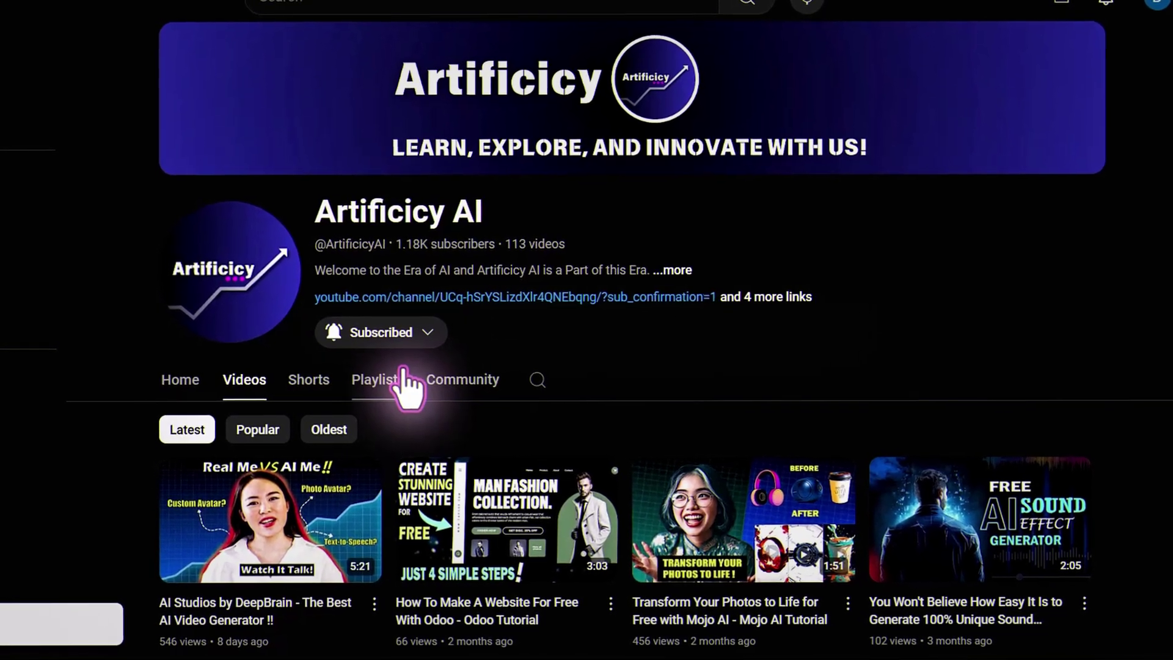